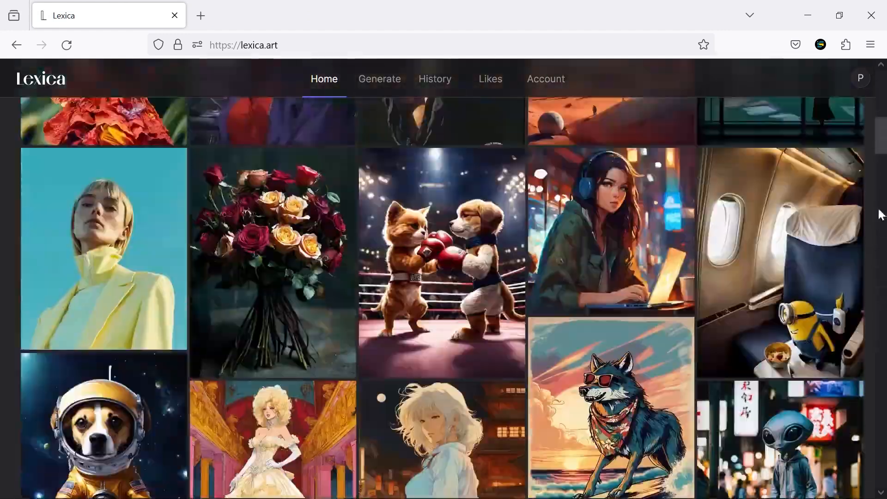
- Search Lexica for "Pixar Style" and look through the resulting images
text(Pi)
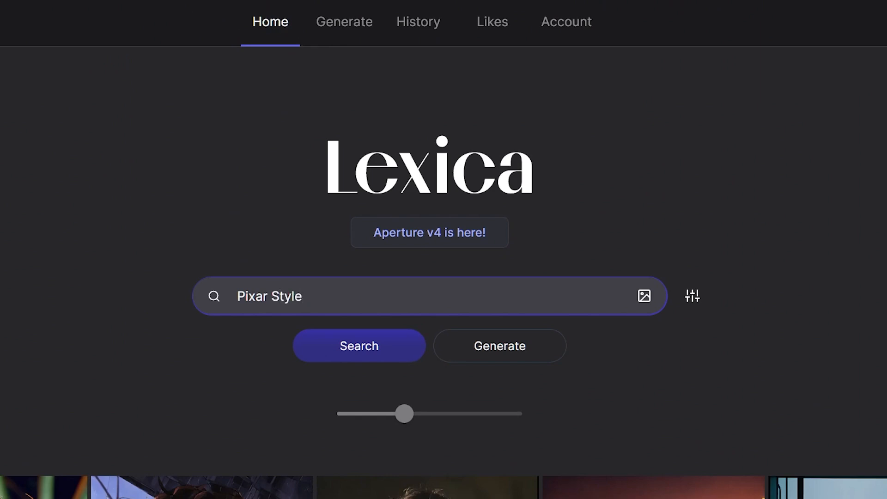
text(xar Style)
key(Return)
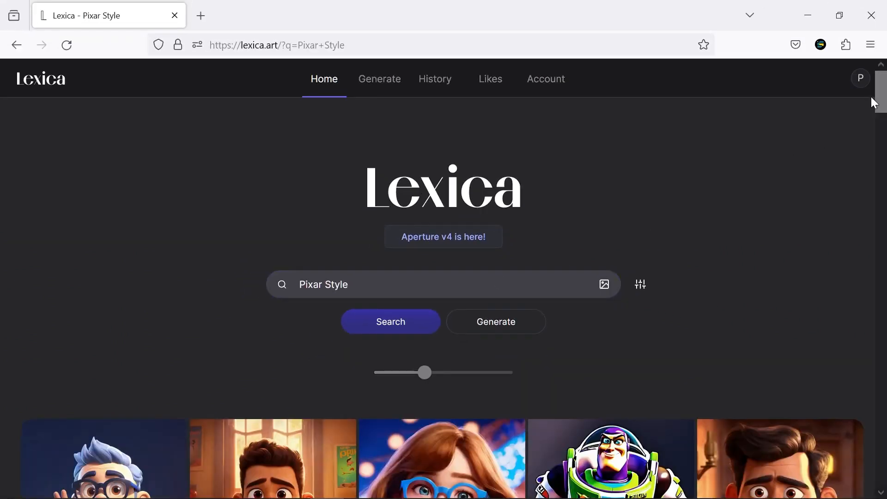
drag(874, 103, 884, 296)
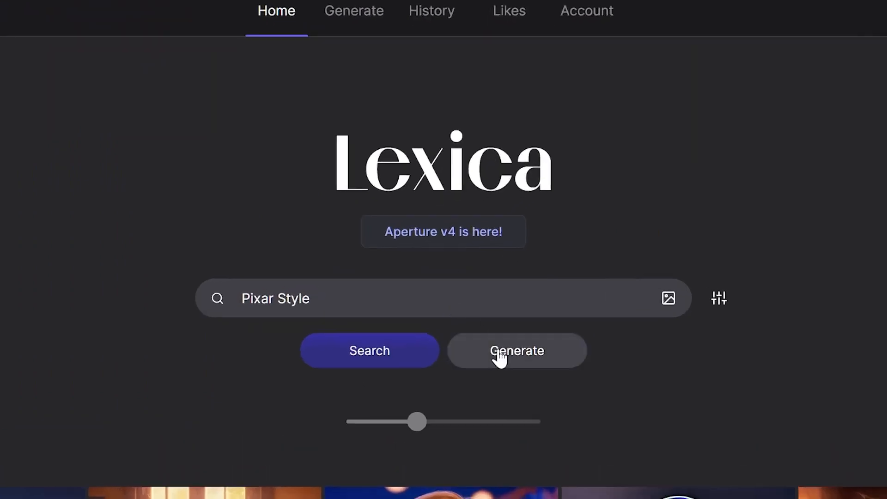
- Enter prompt "a young girl, blue hair, blue eyes, smile, wearing a green crop top, blue jean shorts, green sneakers, white background, standing, hands up, tall, Pixar style"
click(484, 325)
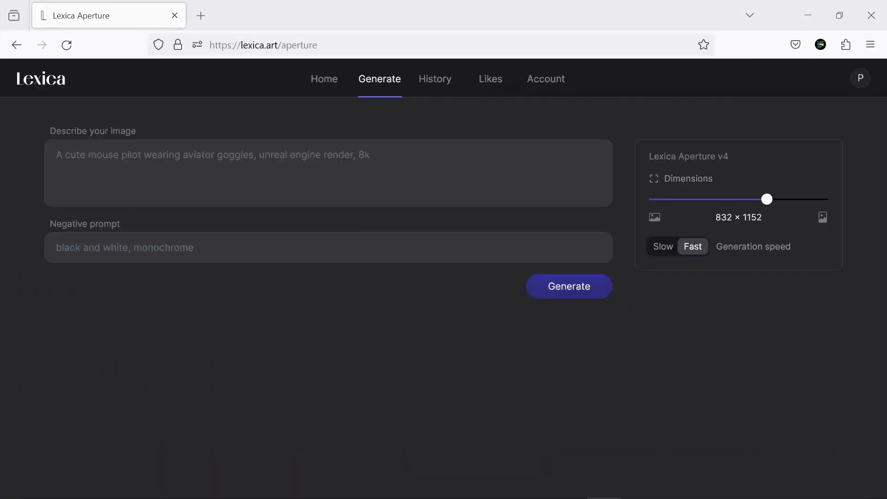
click(126, 181)
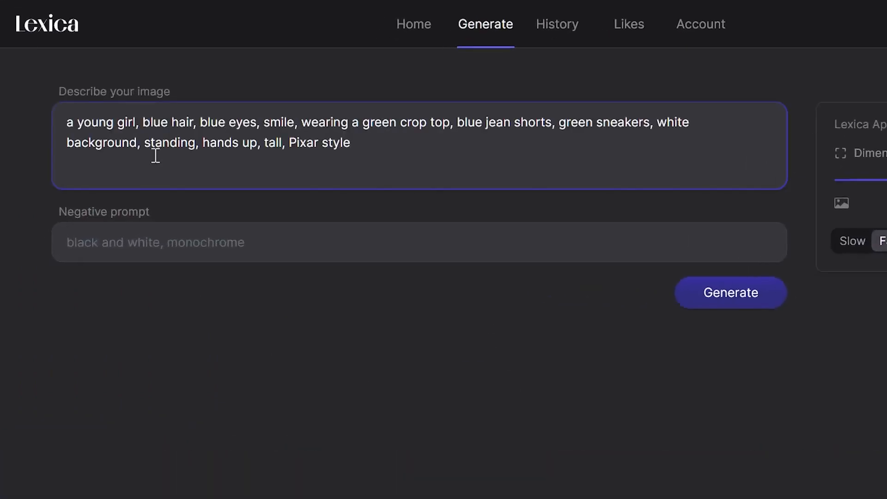
- Set the image dimensions to 768 × 1280, generate the images and look through them
mouse_move(735, 182)
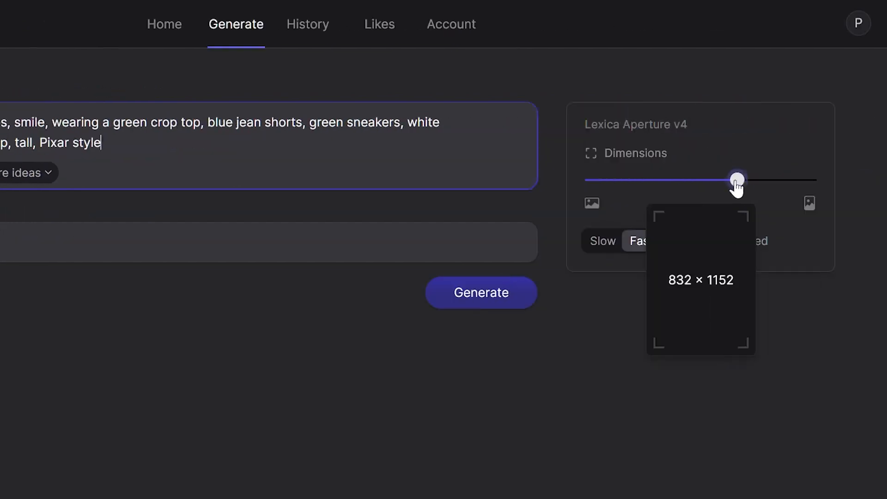
drag(793, 187, 801, 186)
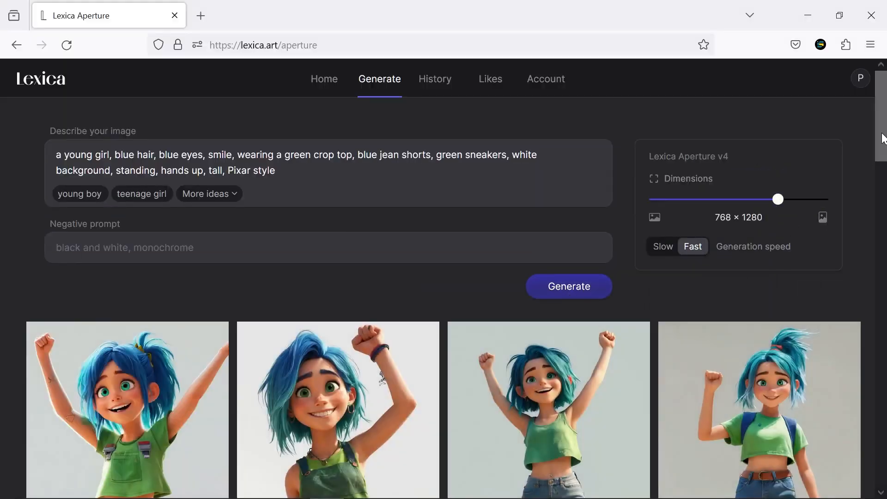
scroll(577, 300, down, 4)
click(614, 277)
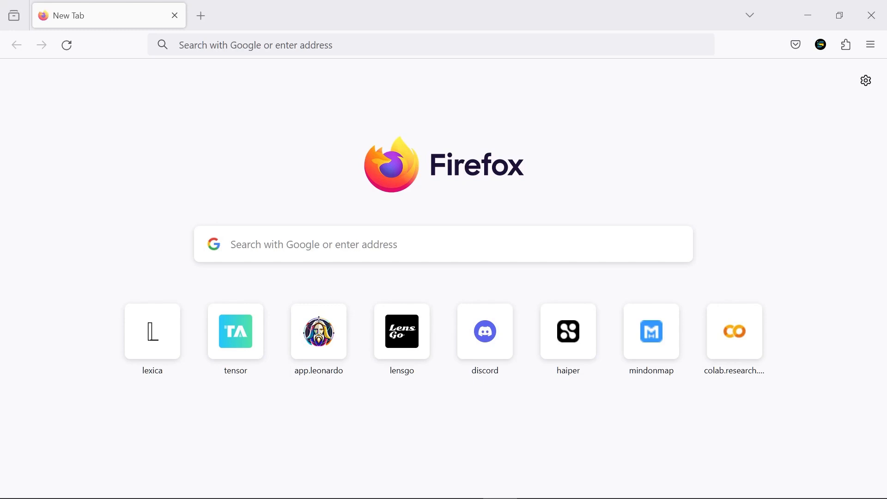
- Open the viggle.ai website in the browser
click(381, 49)
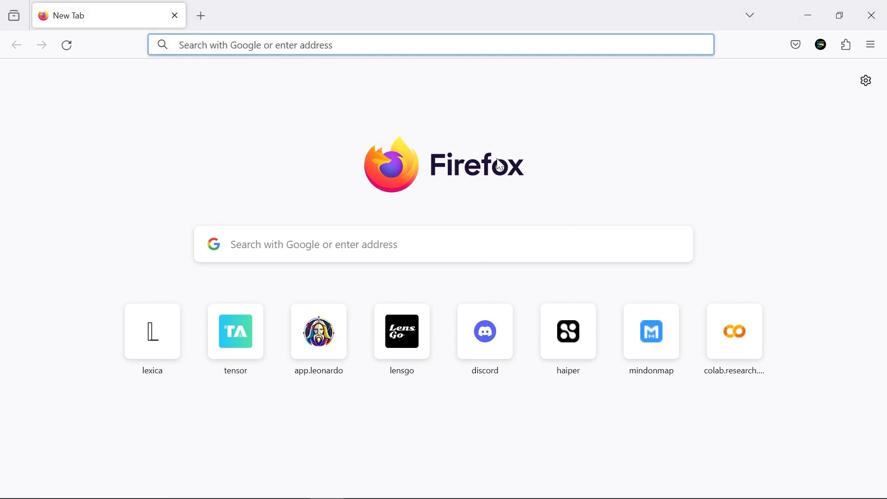
text(viggle)
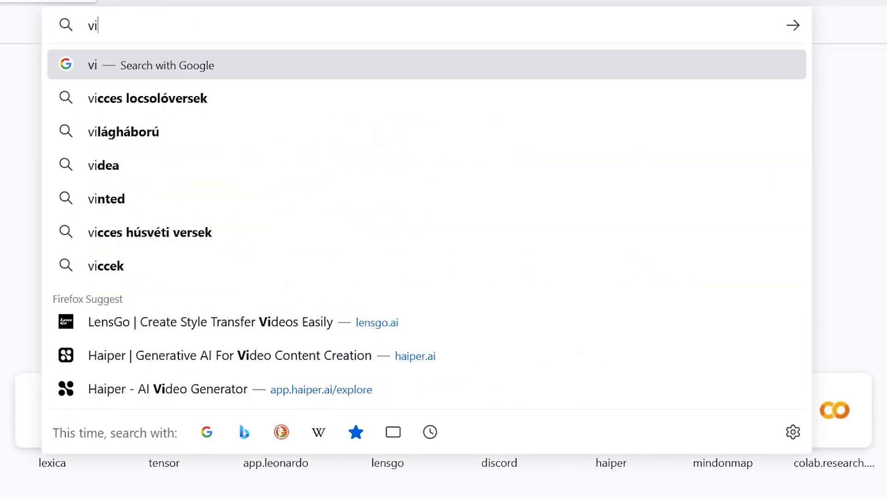
text(.ai)
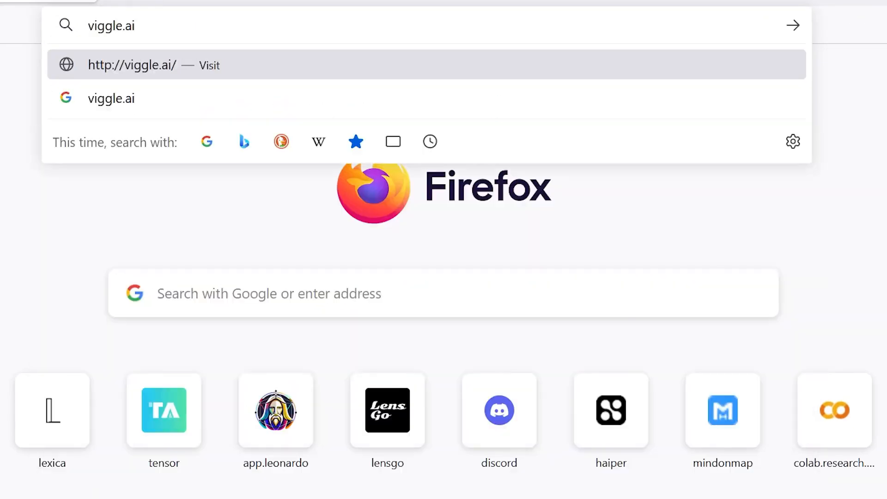
key(Return)
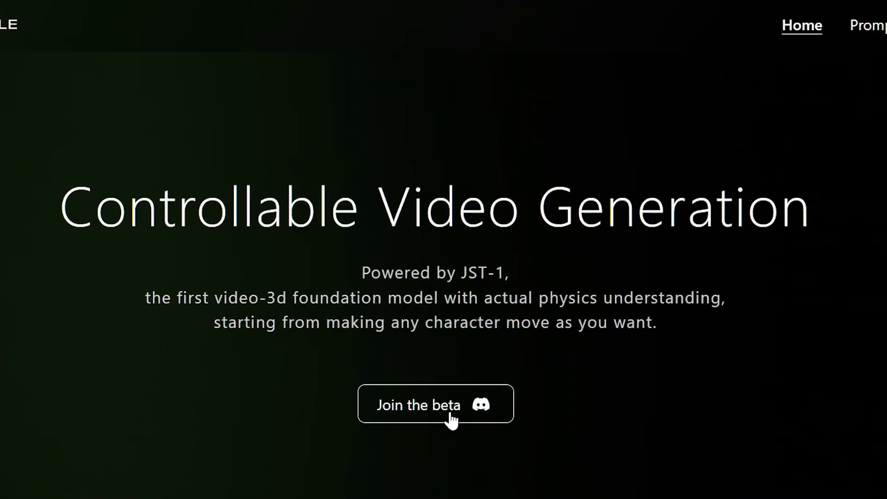
- Join the Viggle beta by accepting its Discord server invite and continuing in the web version of Discord
click(451, 416)
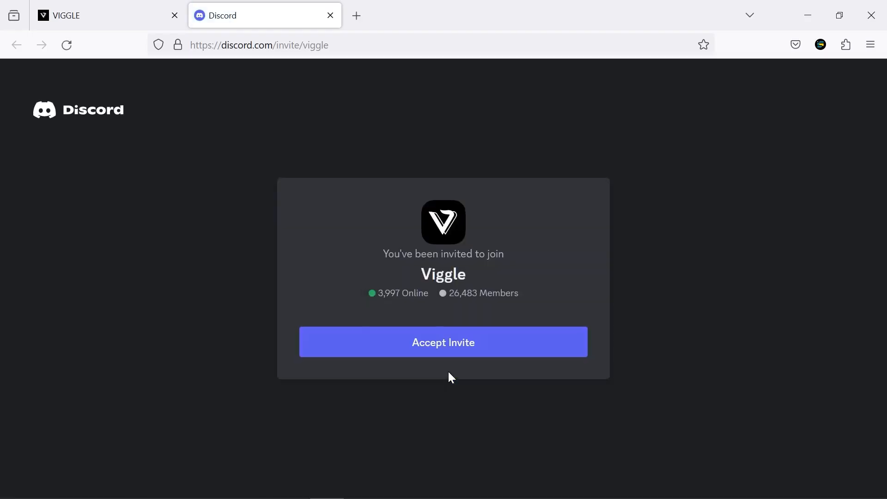
click(437, 346)
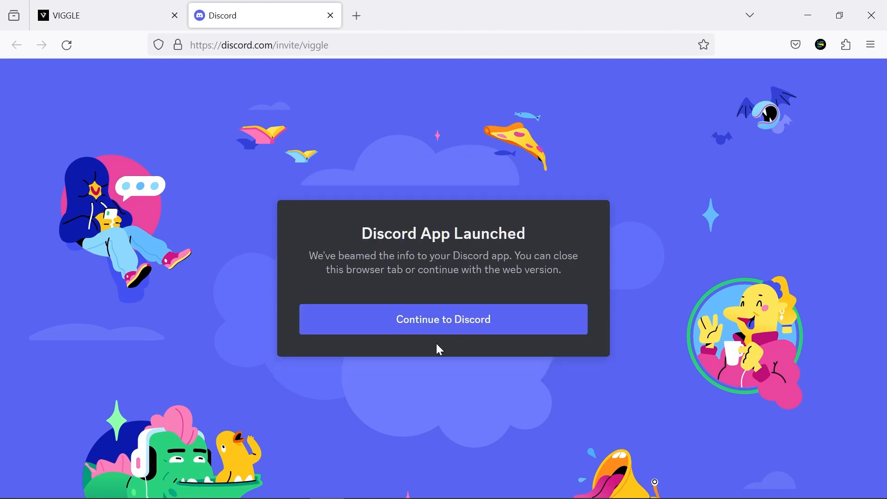
click(453, 318)
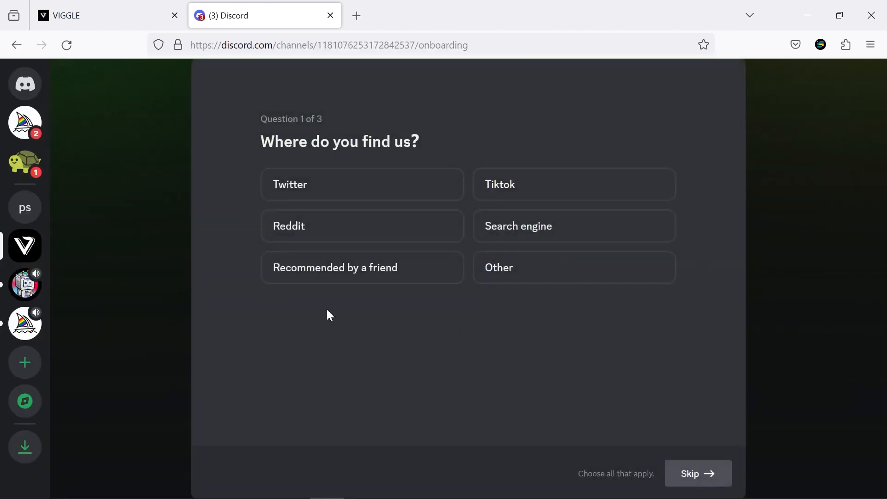
- Complete the server onboarding questions, choosing "Recommended by a friend" as the source and Europe as the region
click(359, 281)
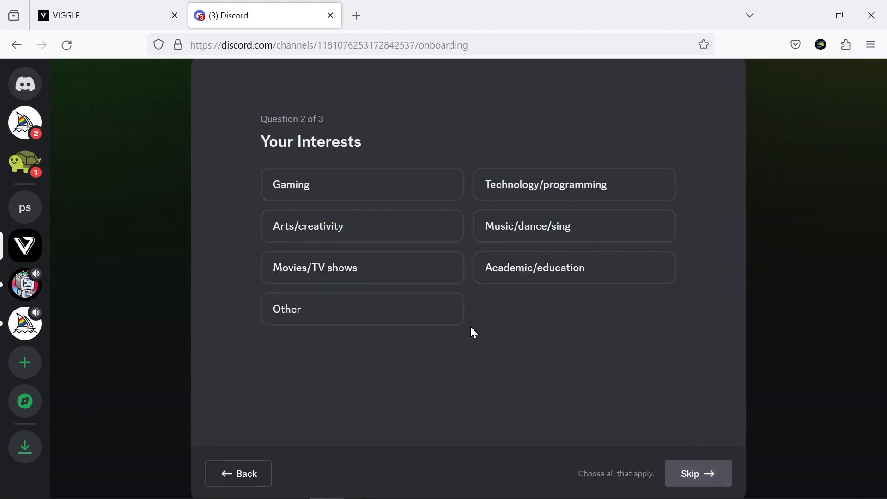
click(696, 477)
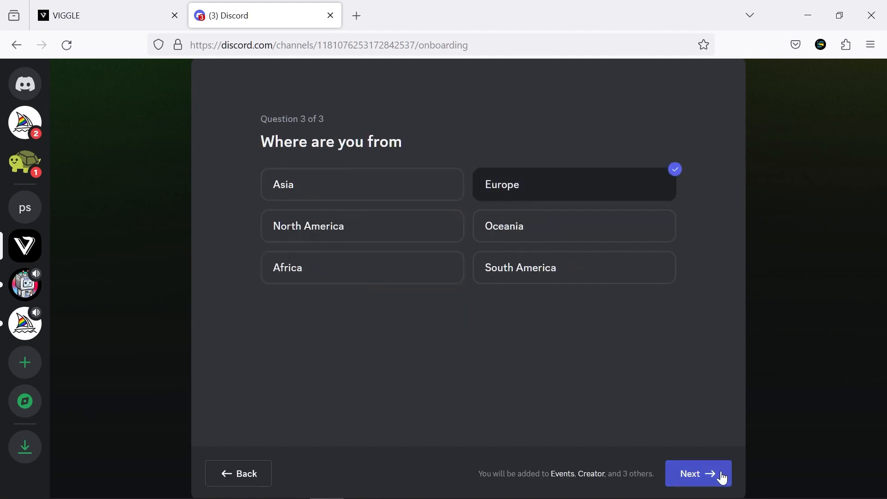
click(723, 478)
click(693, 473)
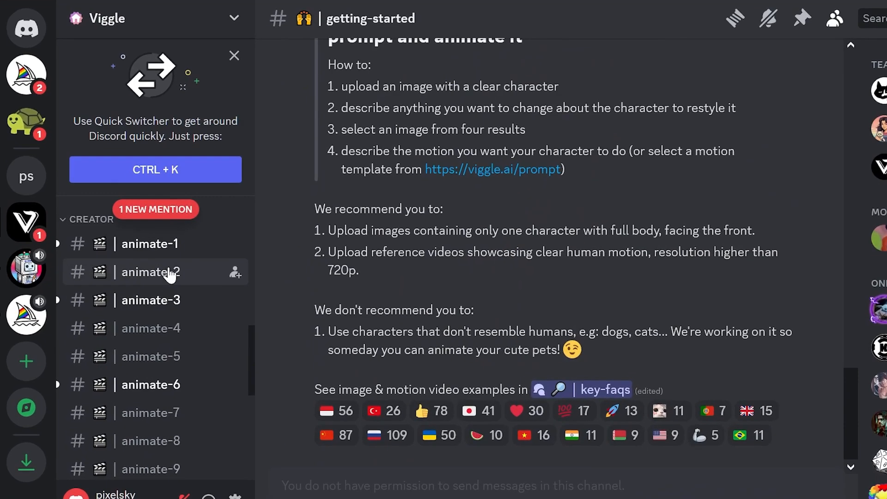
- Start the /animate command in the animate-1 channel and upload long brown hair.jpg as the character image
click(134, 259)
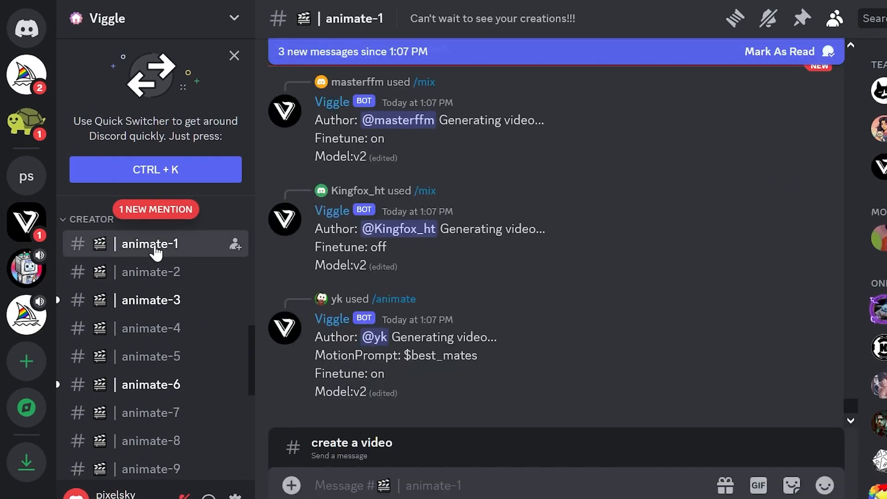
text(/)
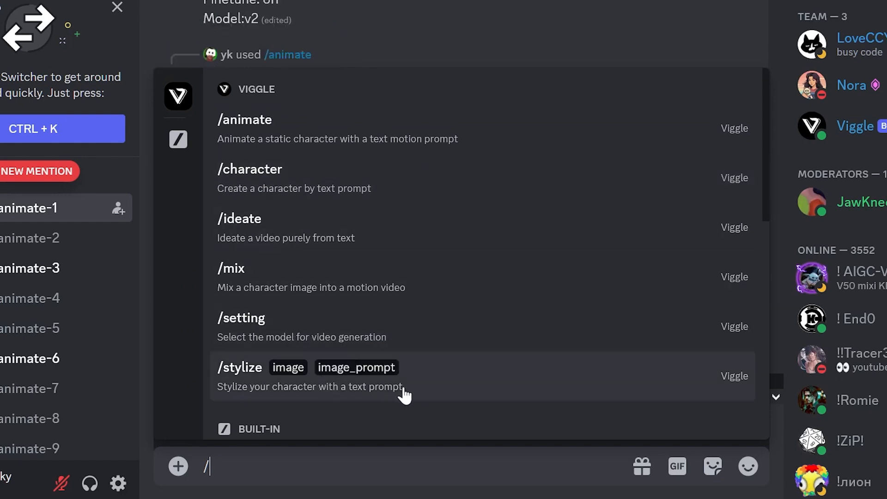
click(249, 135)
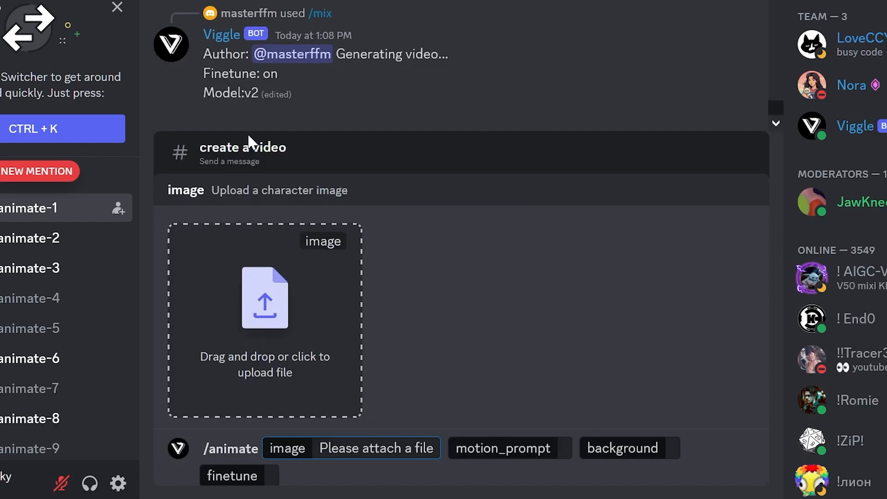
click(268, 325)
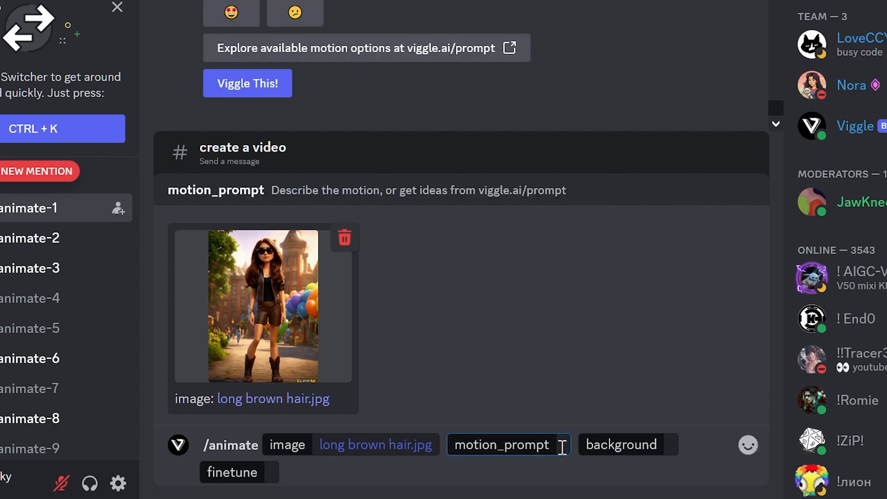
- Open the viggle.ai/prompt motion library, browse to page 4 and copy the $fashion_show_model_catwalk motion prompt
click(423, 52)
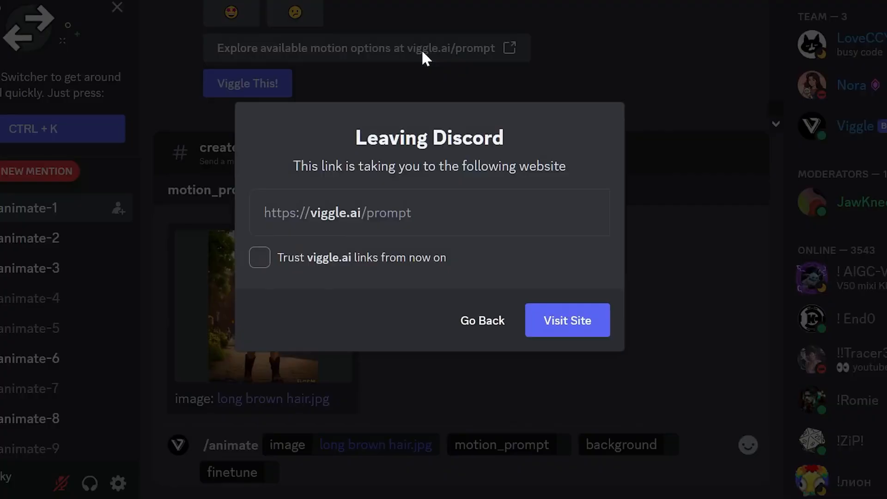
click(545, 316)
drag(528, 222, 537, 283)
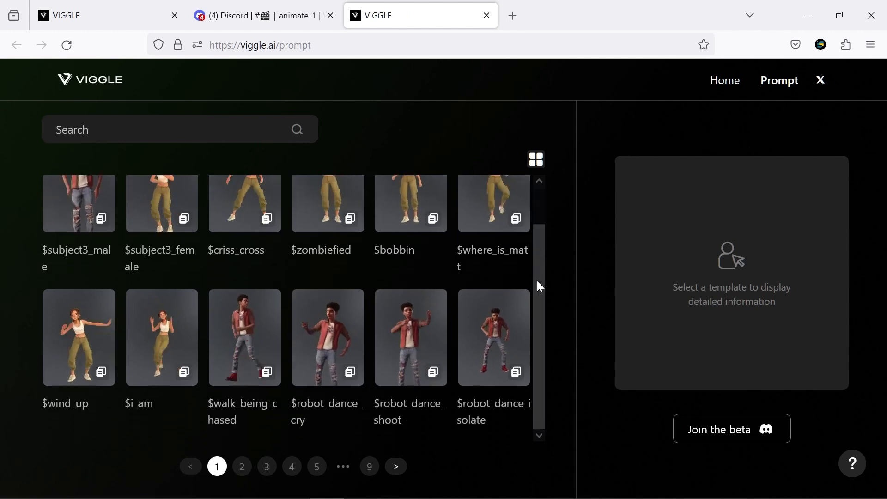
click(242, 467)
scroll(442, 324, down, 2)
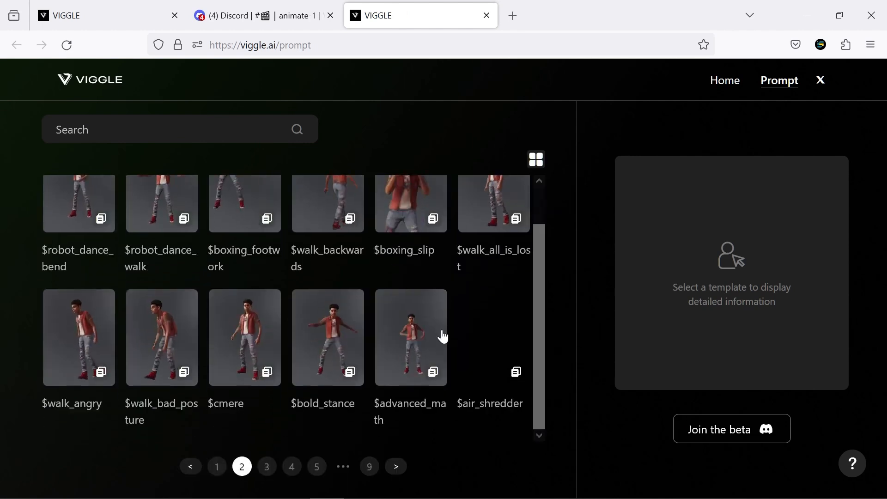
click(266, 469)
scroll(461, 340, down, 2)
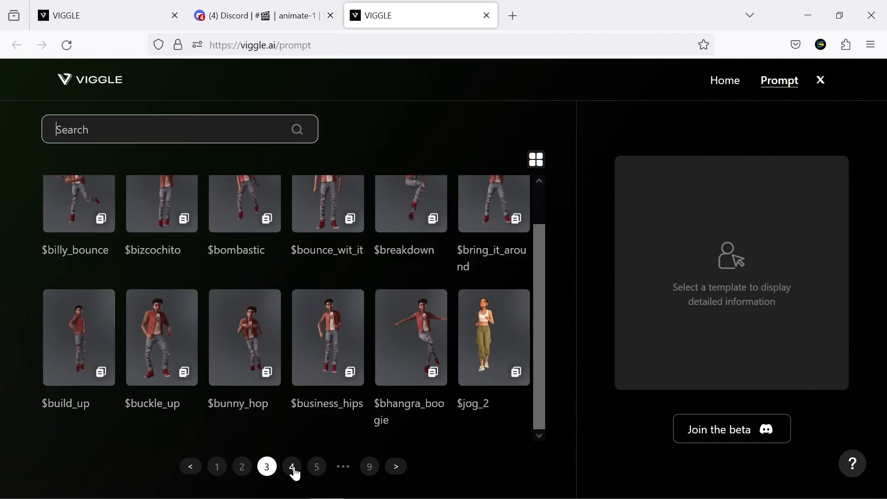
click(293, 467)
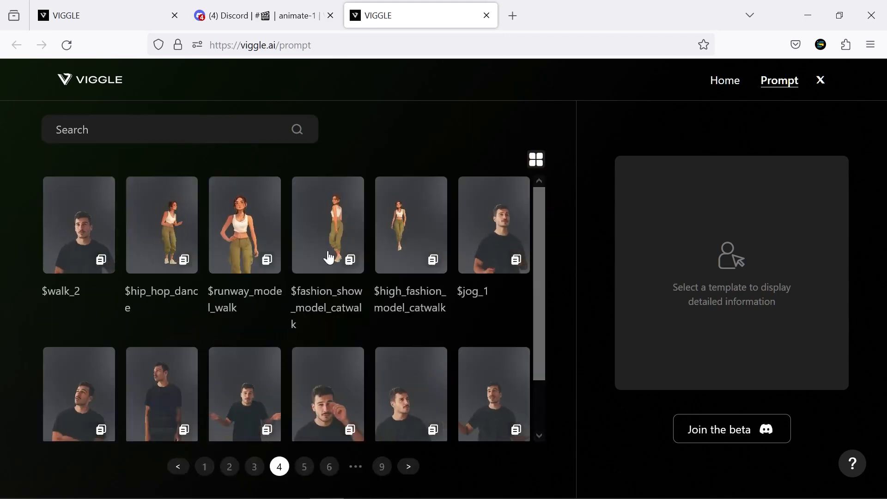
click(350, 268)
click(349, 263)
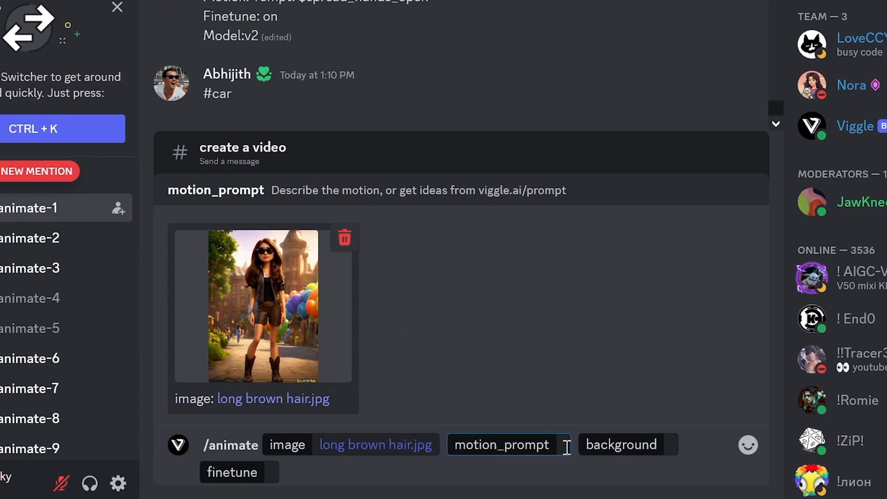
- Set the /animate motion prompt to $fashion_show_model_catwalk, background to From template and finetune to On, and send the request
key(ctrl+v)
click(608, 471)
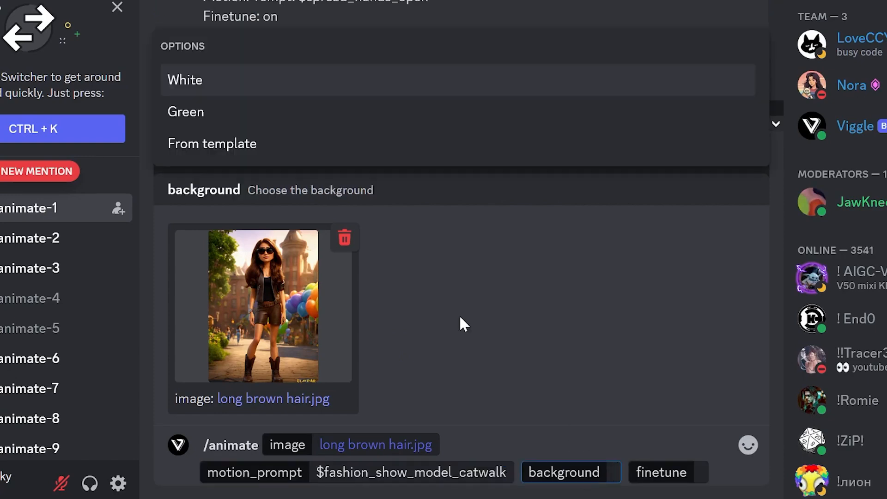
click(213, 144)
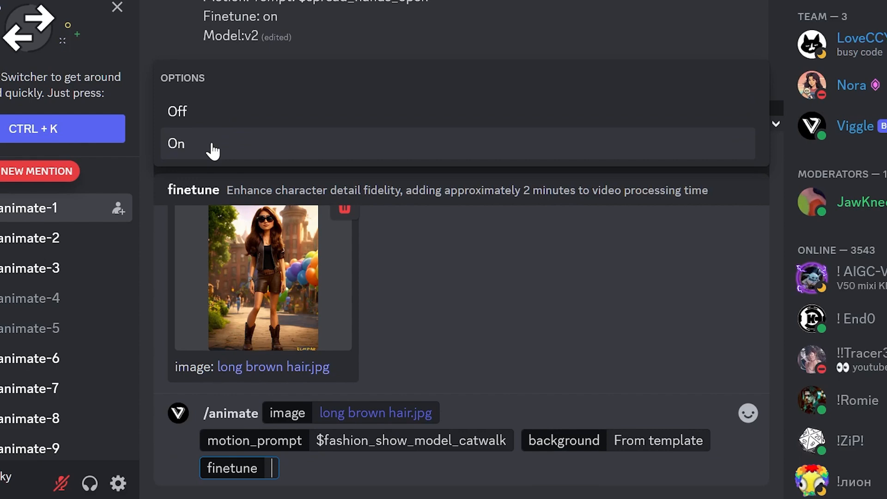
click(194, 153)
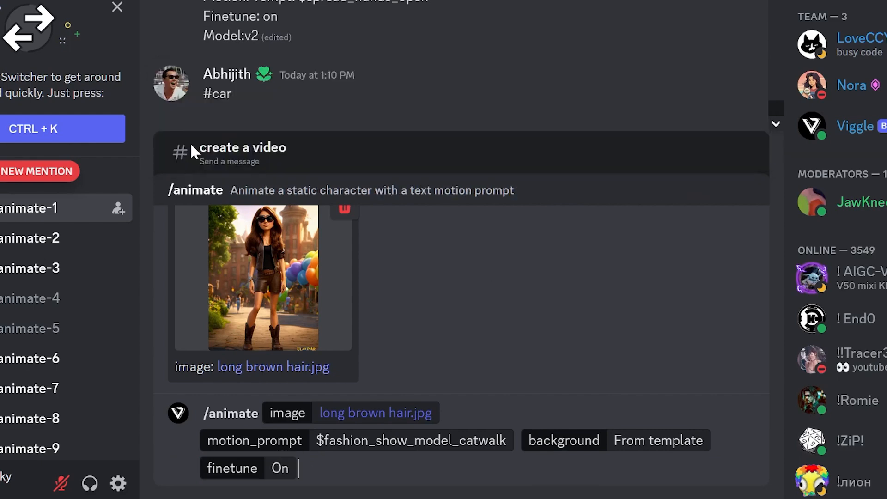
key(Return)
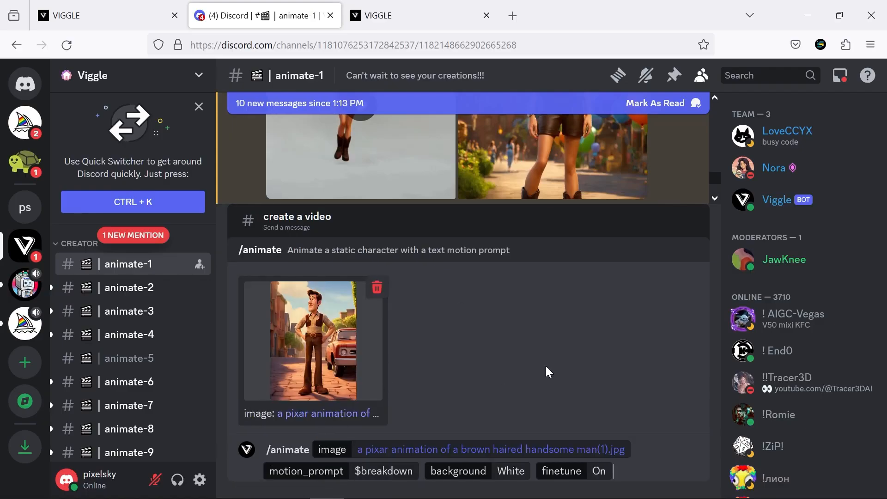
- Send an /animate request for "a pixar animation of a brown haired handsome man(1).jpg" with motion $breakdown, White background and finetune On
key(Return)
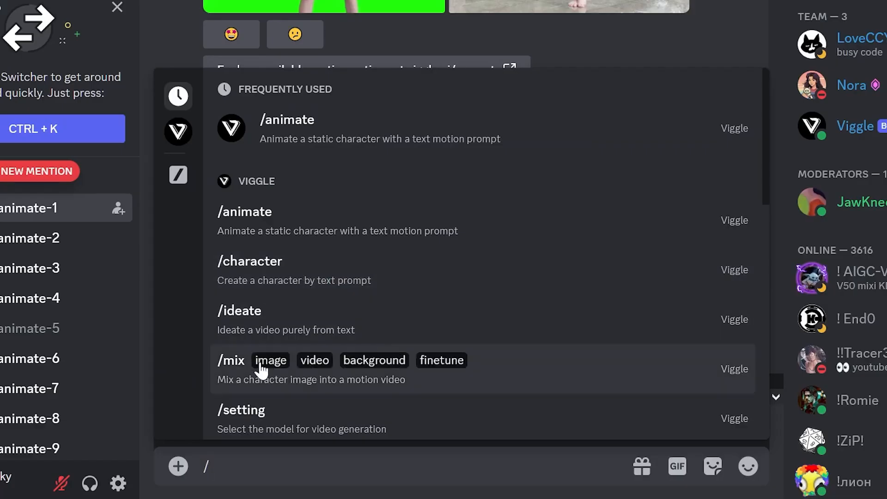
- Set up a /mix request with (standing white woman)(3).jpg, video 5385807-hd_1080_1920_25fpss.mp4, Green background and finetune On
click(236, 380)
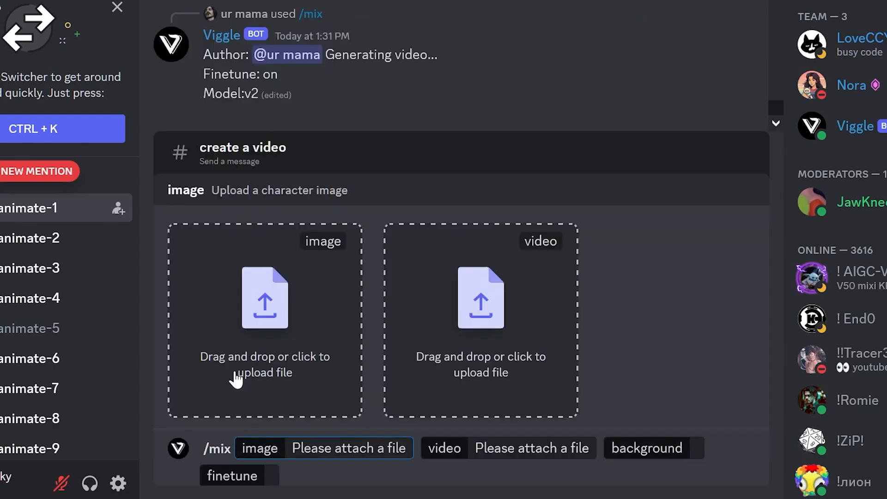
click(257, 340)
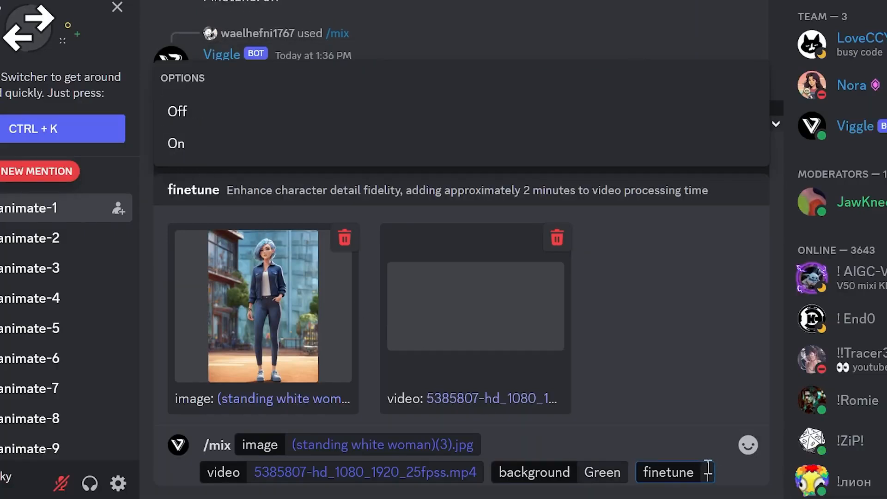
click(186, 145)
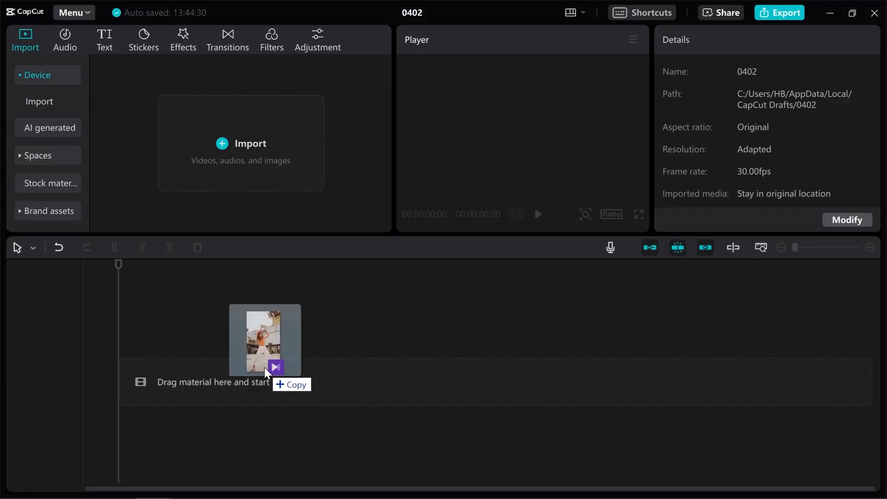
- In CapCut, add 5385807-hd_1080_1920_25fpss.mp4 to the timeline and place the green-screen video(3).mp4 on the track above it
drag(266, 371, 231, 379)
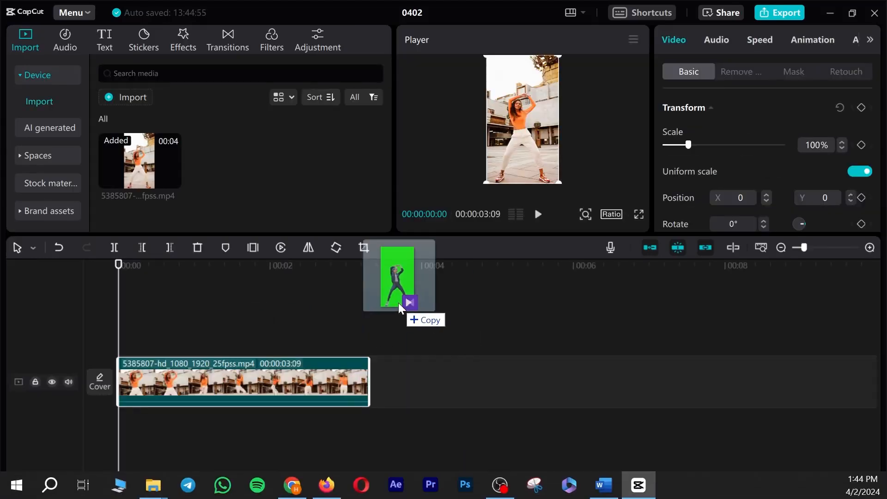
drag(400, 308, 160, 349)
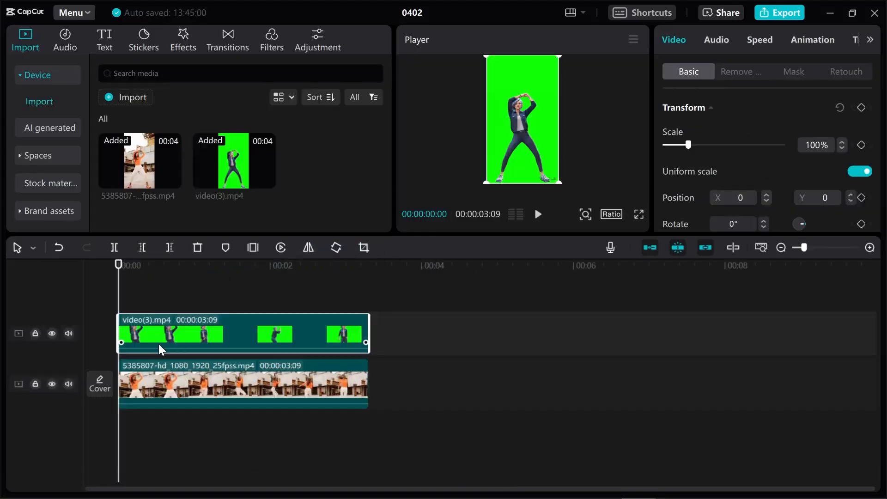
- Key out the green background of video(3).mp4 with Chroma key, raise its intensity and preview the result full screen
click(736, 72)
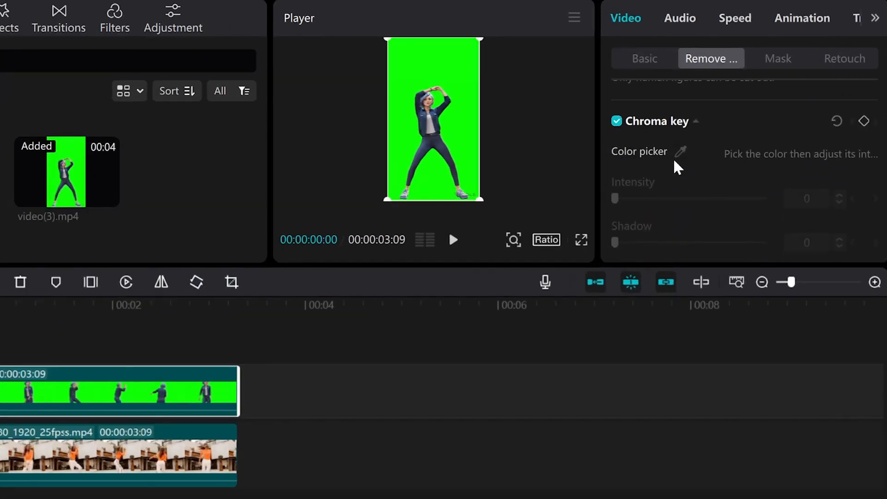
click(681, 152)
click(457, 70)
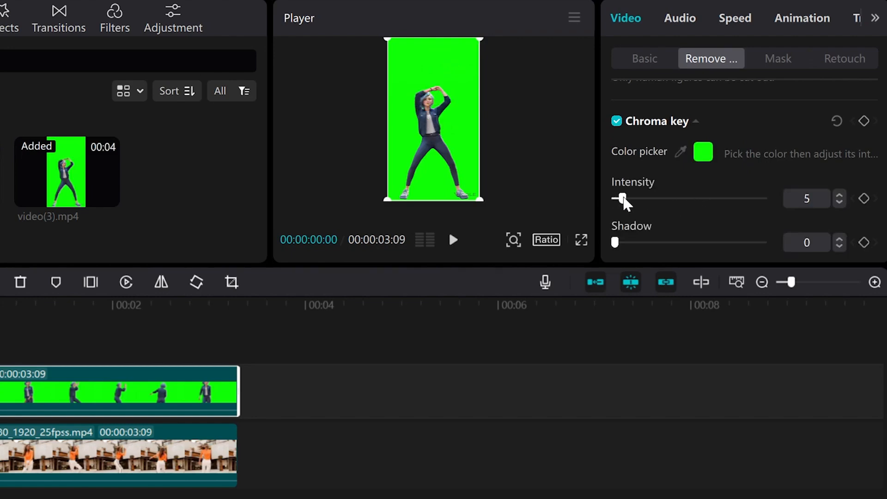
drag(622, 198, 636, 200)
click(581, 240)
key(space)
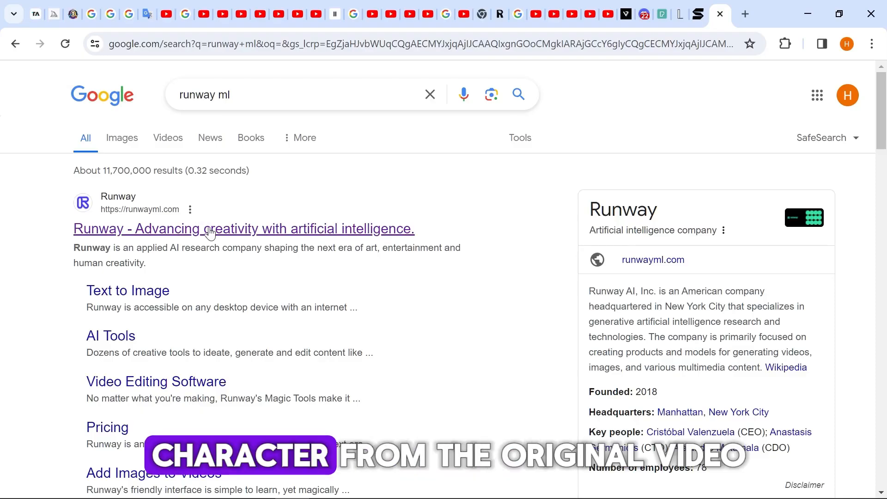
- Switch to the browser, open the Runway website from the search results and go to its login
click(197, 233)
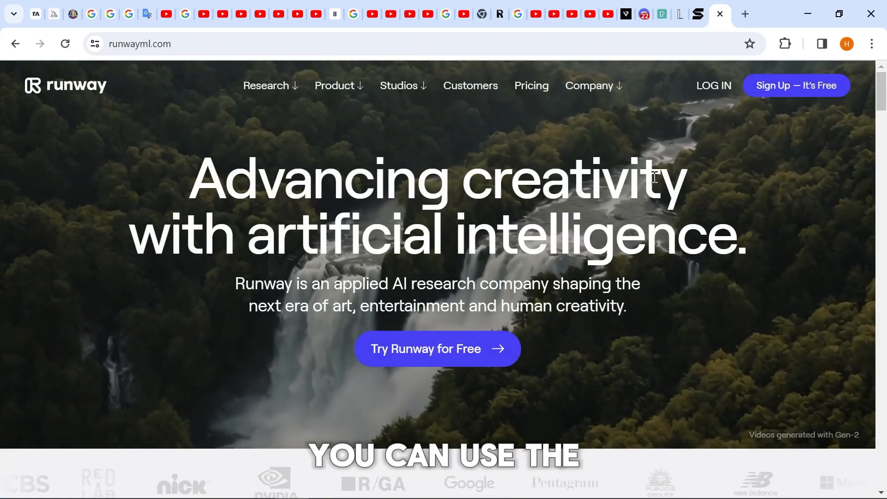
click(703, 96)
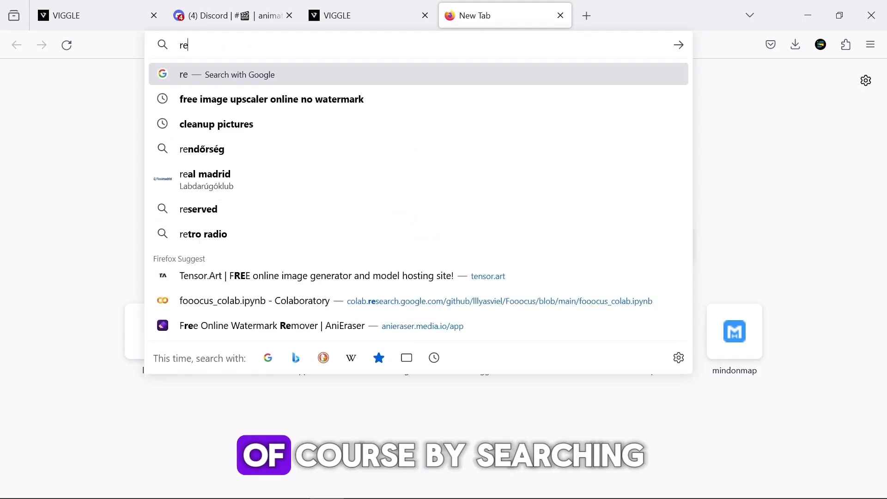
- Search the web for "remove from video free" and open the AniEraser online object remover
text(move from video free)
key(Return)
scroll(389, 345, down, 5)
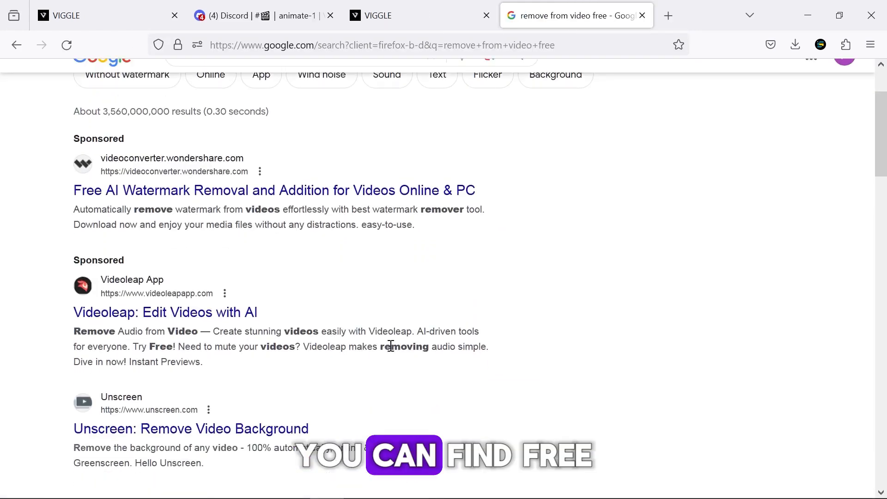
click(143, 249)
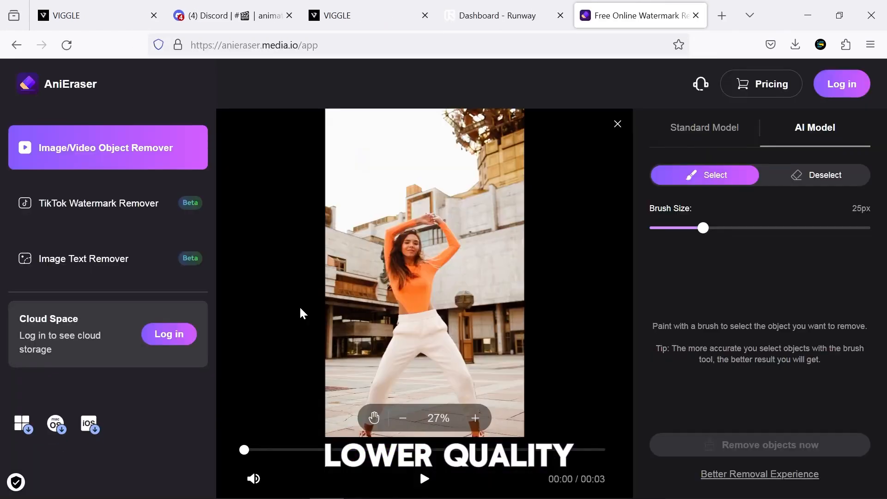
- Set AniEraser's brush size to 100px and paint over the dancing woman's arms, body and legs to select her for removal
drag(702, 228, 867, 227)
drag(434, 214, 429, 308)
mouse_move(461, 396)
mouse_down()
mouse_move(427, 346)
mouse_move(409, 353)
mouse_up()
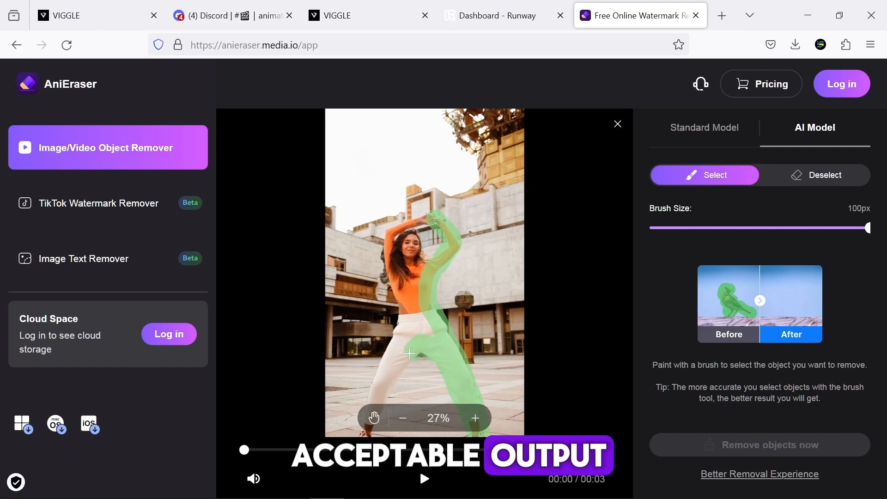
mouse_move(369, 397)
mouse_down()
mouse_move(400, 329)
mouse_move(435, 334)
mouse_up()
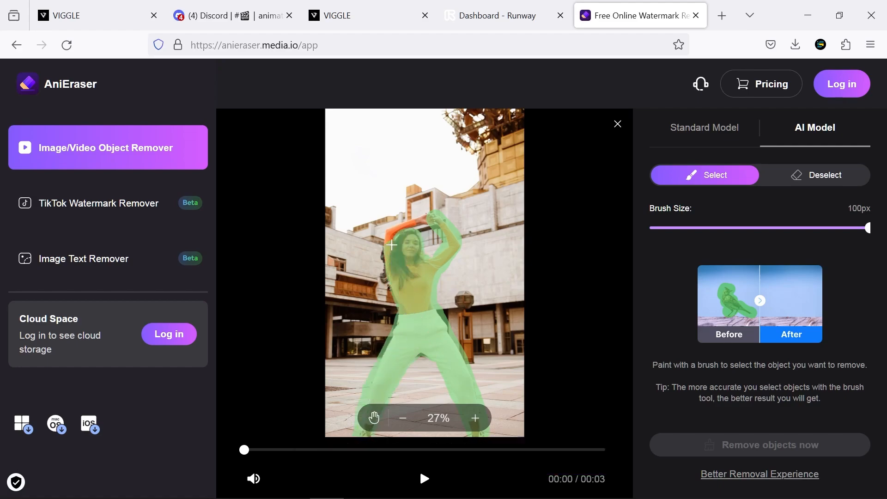
- Open Runway's Inpainting tool and upload the original dance video 5385807-hd_1080_1920_25fpss
click(560, 338)
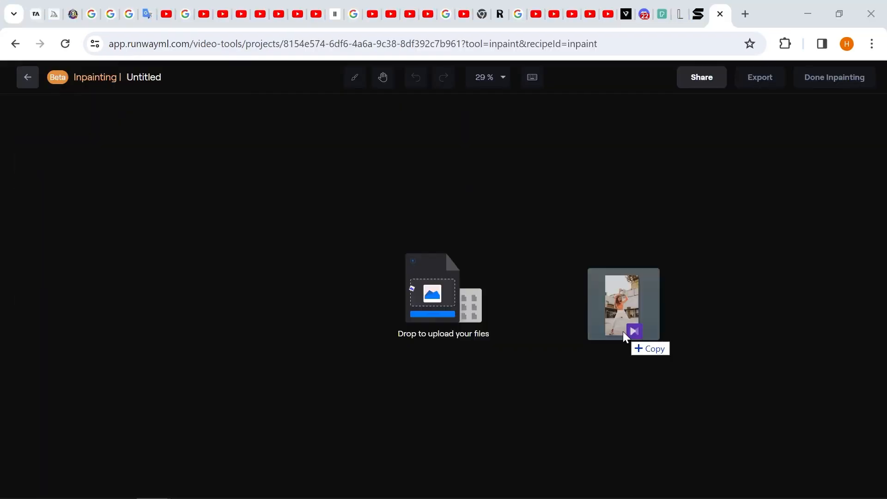
drag(623, 331, 519, 352)
click(779, 338)
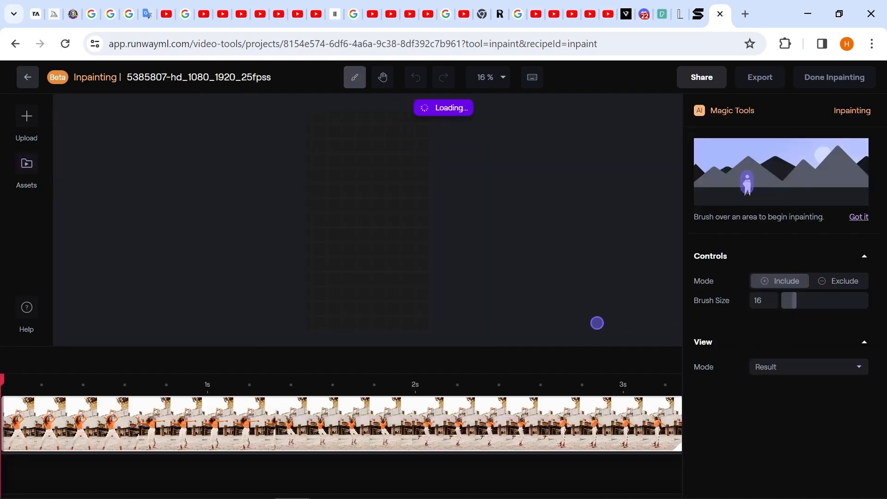
- Brush over the dancing woman in Include mode to inpaint her out of the clip, then preview and export the video
drag(404, 319, 360, 239)
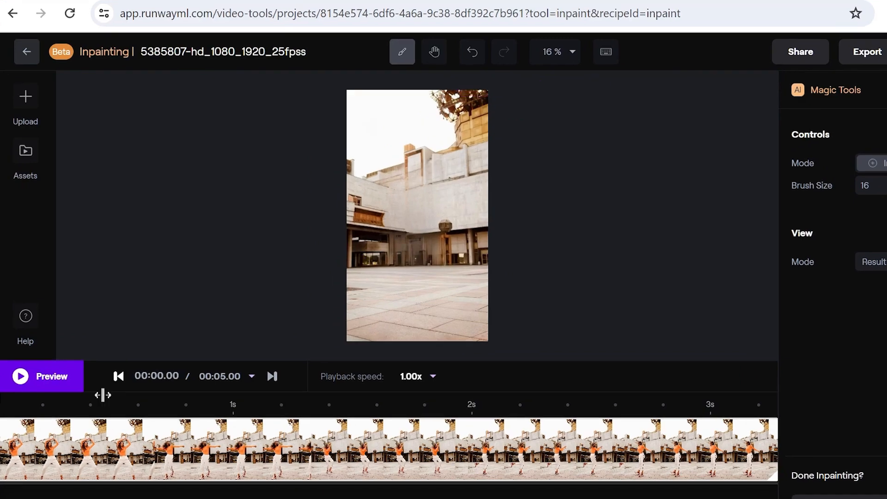
click(27, 367)
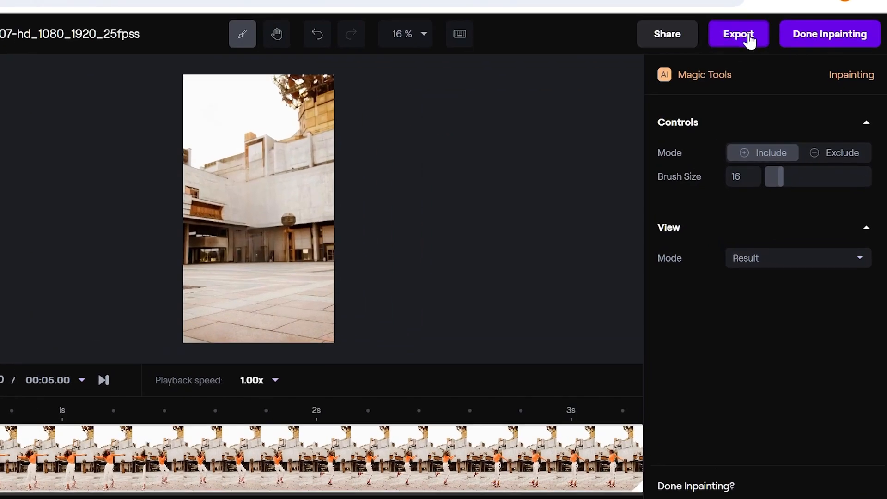
click(877, 48)
click(782, 356)
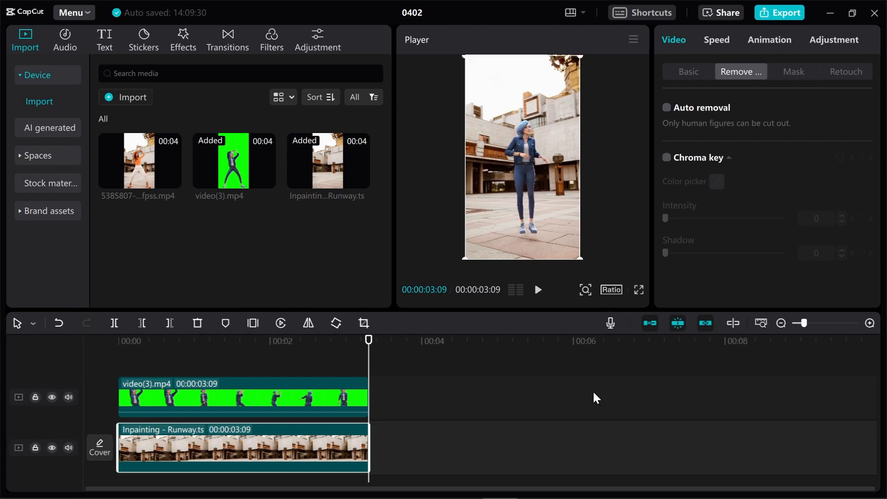
- In CapCut, place Inpainting - Runway.ts on the track below video(3).mp4 and play the composite from the start
drag(267, 429, 259, 448)
drag(368, 344, 88, 330)
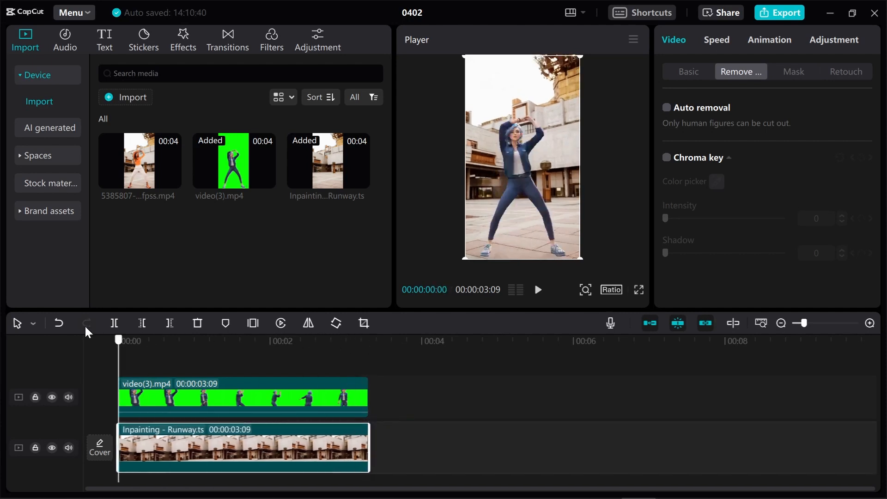
key(space)
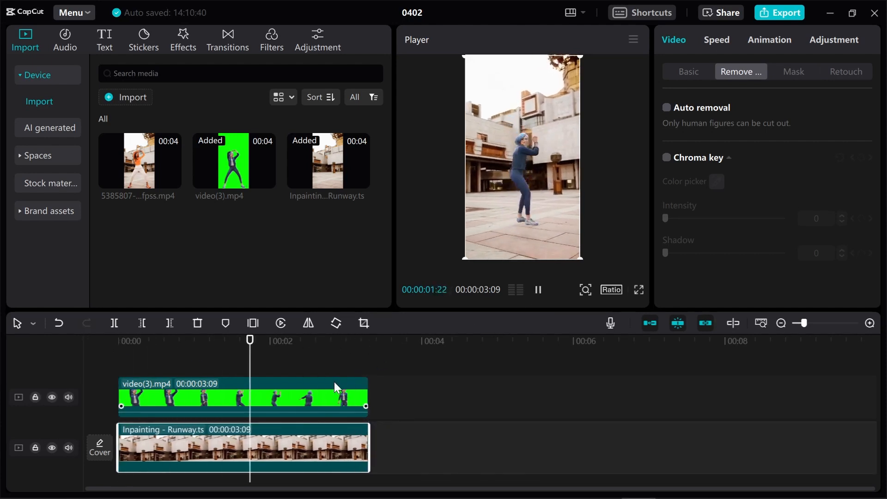